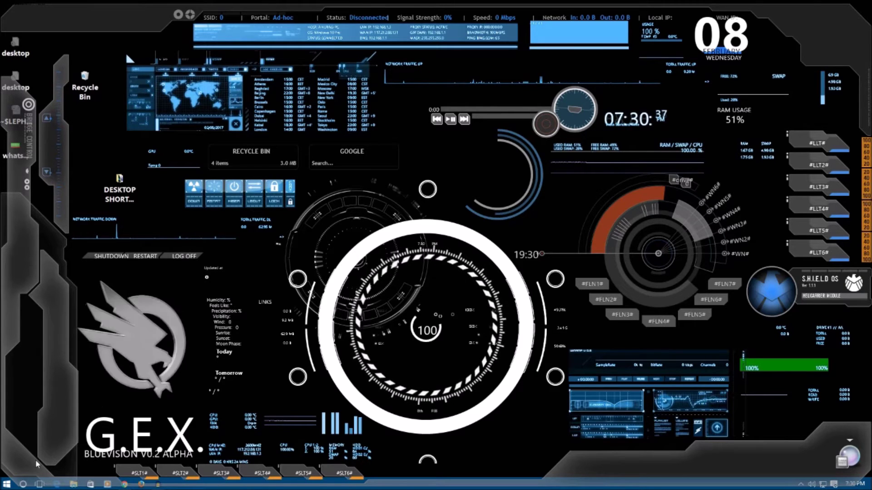
- Launch Chrome, maximize its window, and open the three-dot main menu
left_click(123, 483)
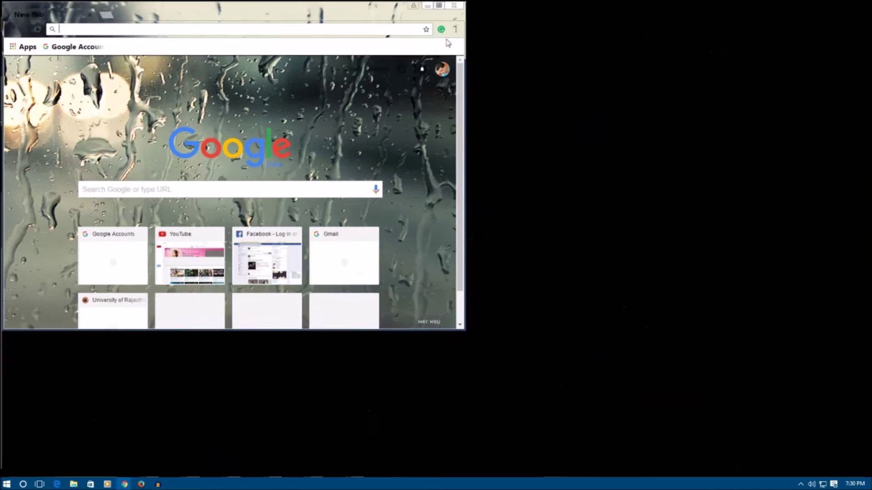
key("super+Up")
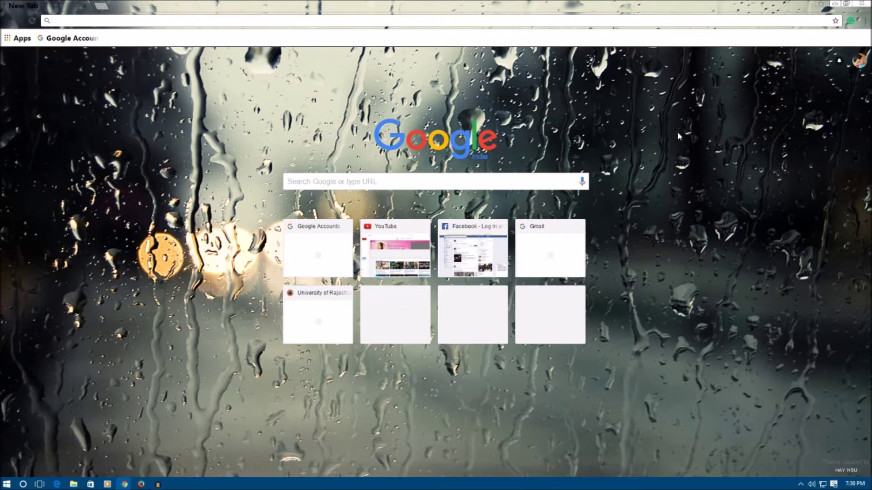
left_click(866, 23)
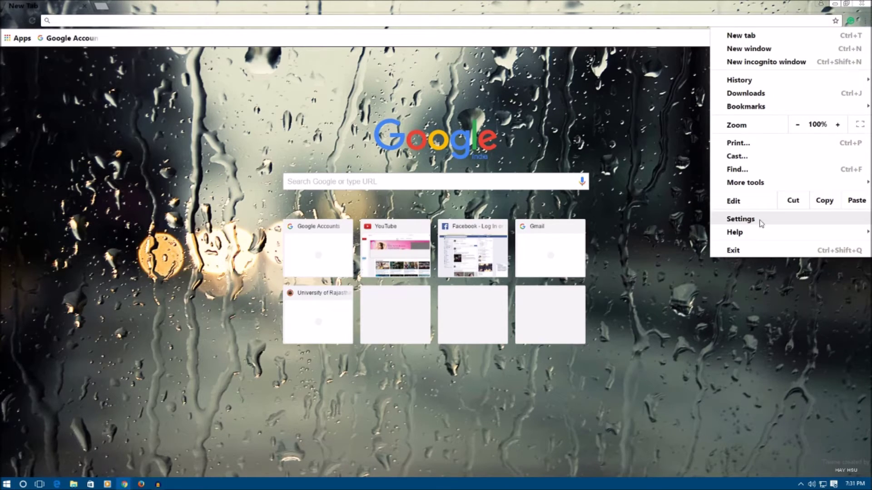
- Go to Chrome Settings and show the Extensions page
left_click(736, 221)
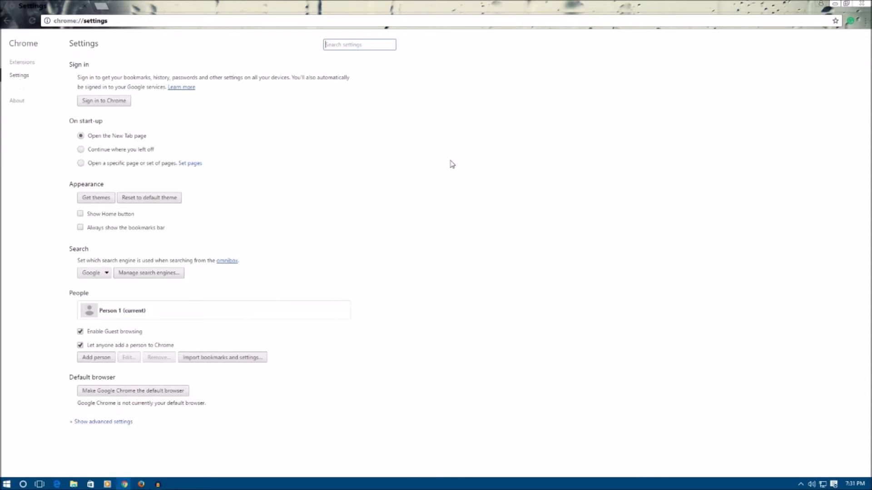
left_click(22, 64)
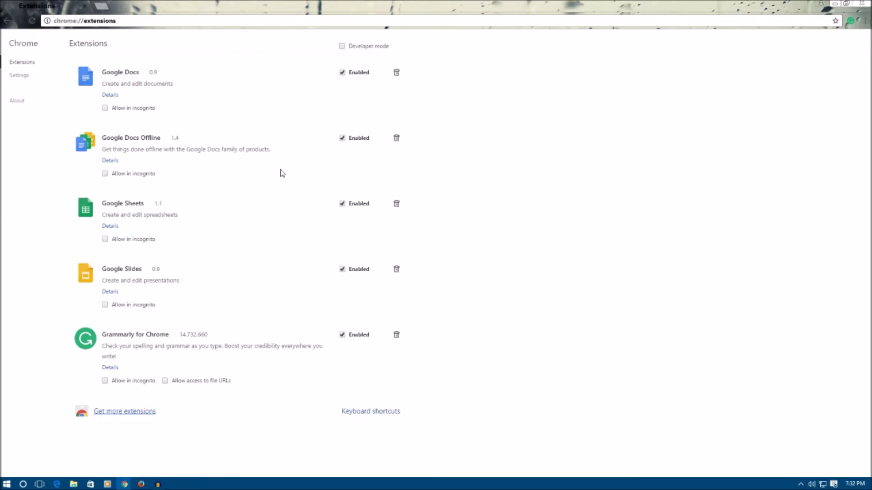
- Follow the Get more extensions link to the Chrome Web Store
left_click(123, 412)
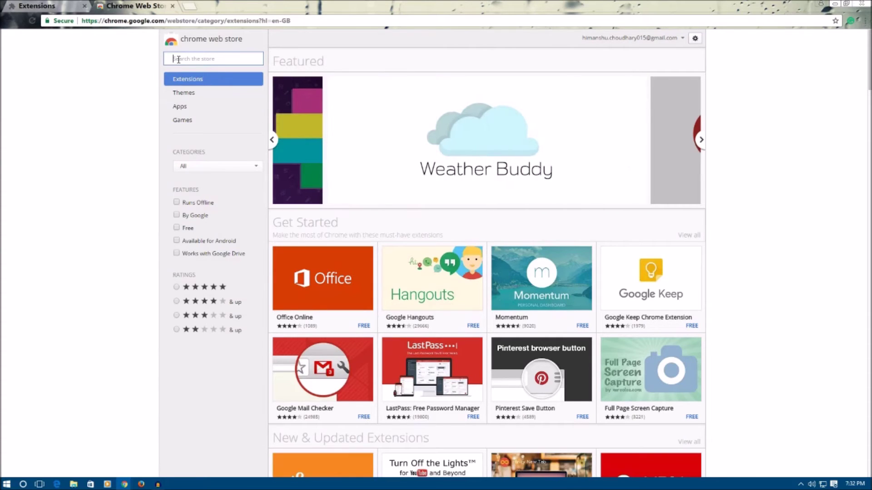
- Search the Chrome Web Store for 'screen calstify' to find Screencastify
left_click(129, 176)
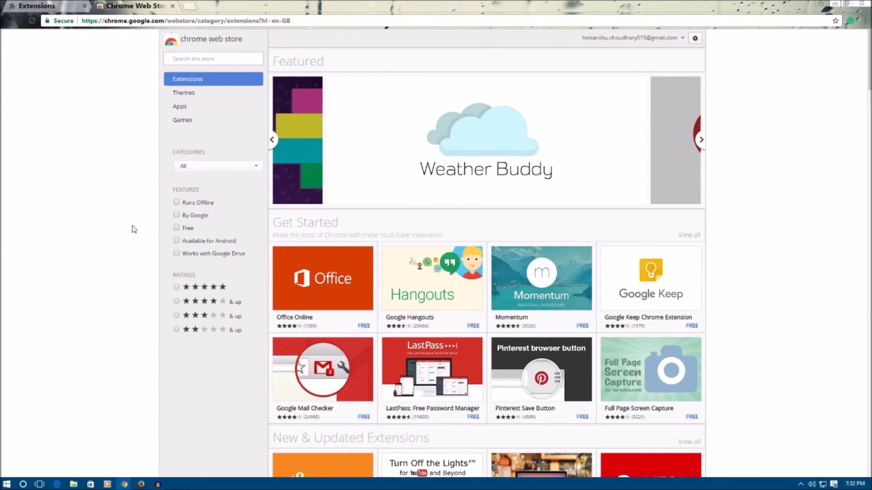
left_click(182, 58)
type("screen cal")
type("st")
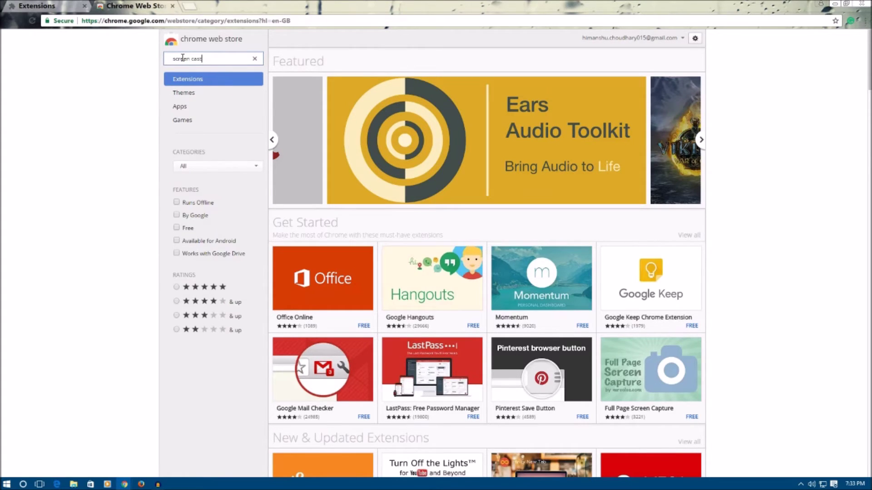
type("ify")
key("Return")
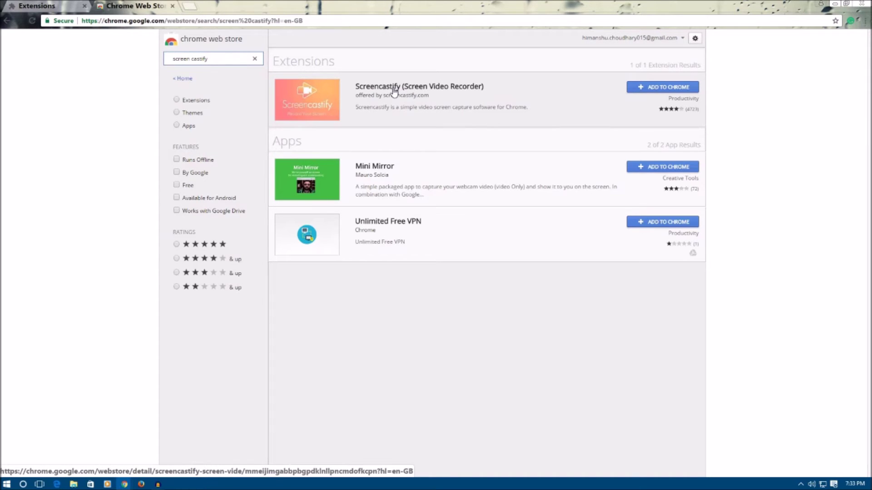
- Add Screencastify (Screen Video Recorder) to Chrome and dismiss the download item's menu
left_click(640, 94)
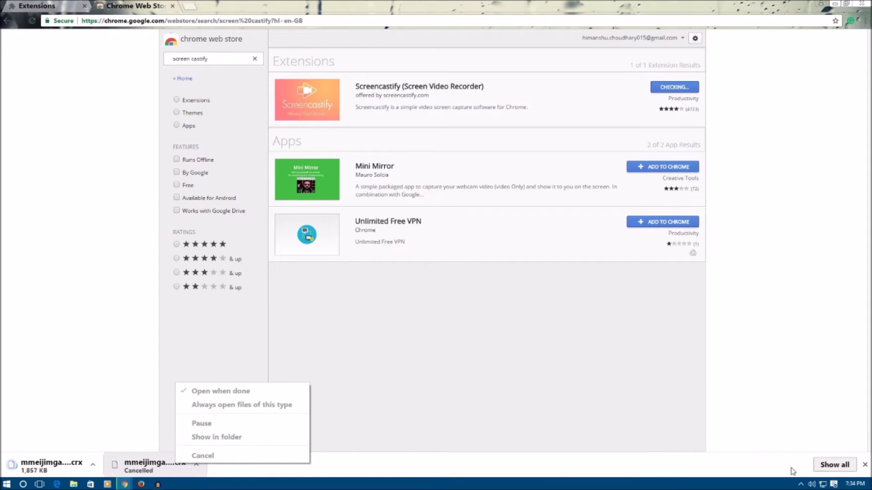
left_click(559, 472)
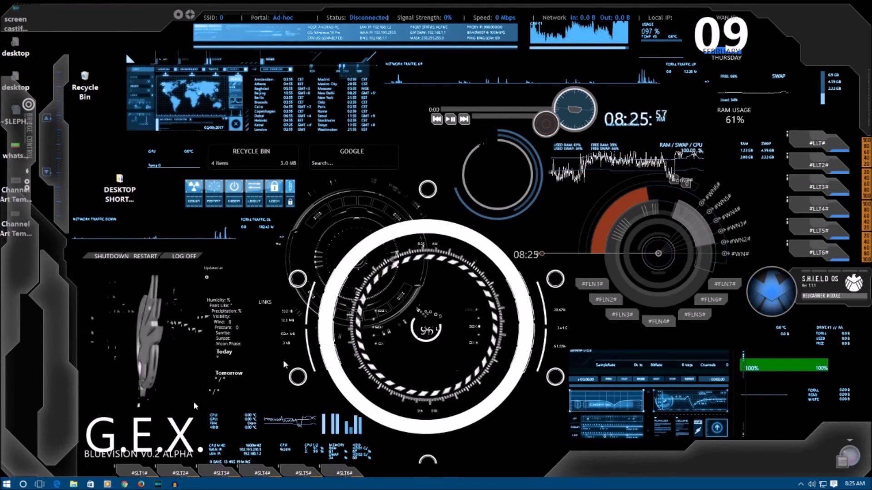
- Relaunch Chrome from the Start menu and open Screencastify's Record panel
key("super")
left_click(232, 315)
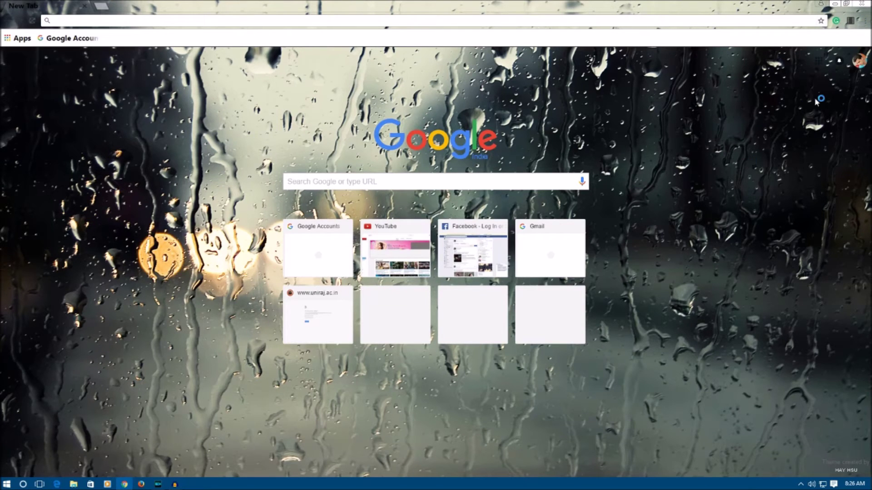
left_click(850, 20)
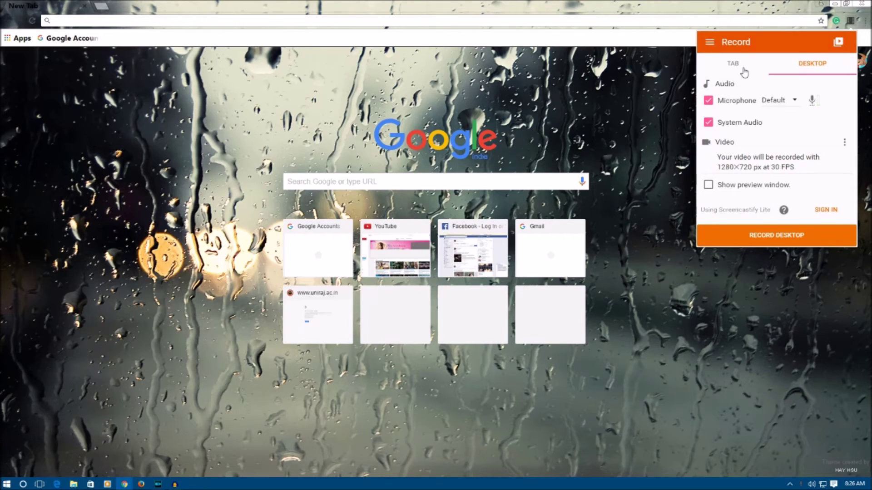
- Keep the Default microphone, turn off System Audio, and start a desktop recording
left_click(795, 104)
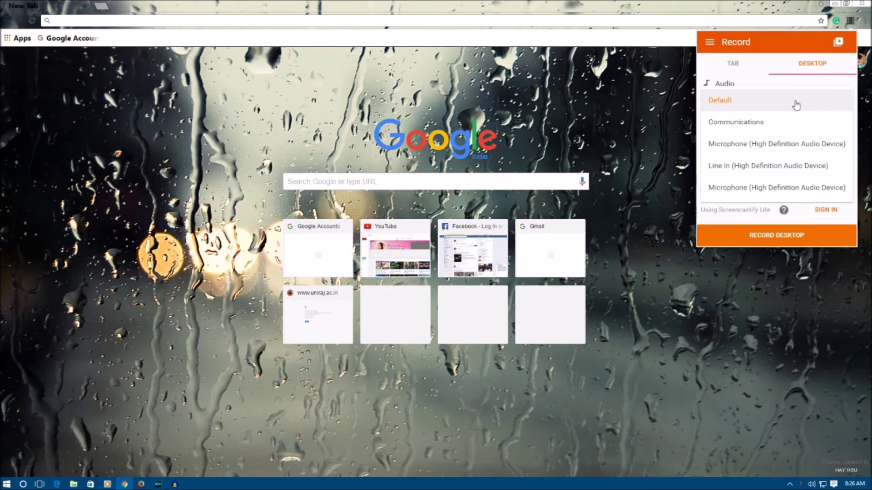
left_click(763, 81)
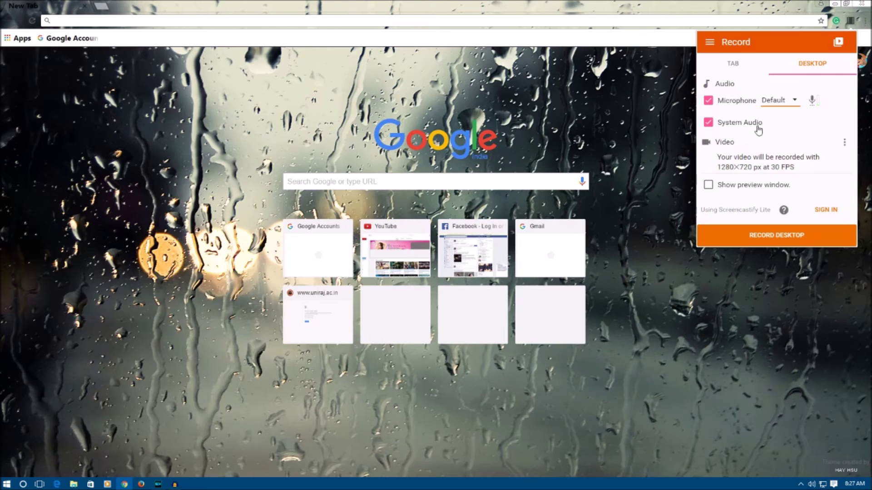
left_click(708, 124)
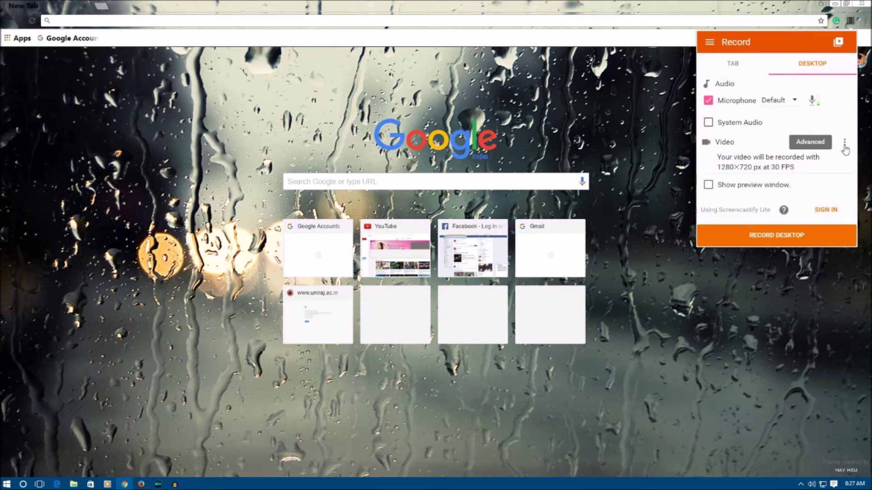
left_click(768, 238)
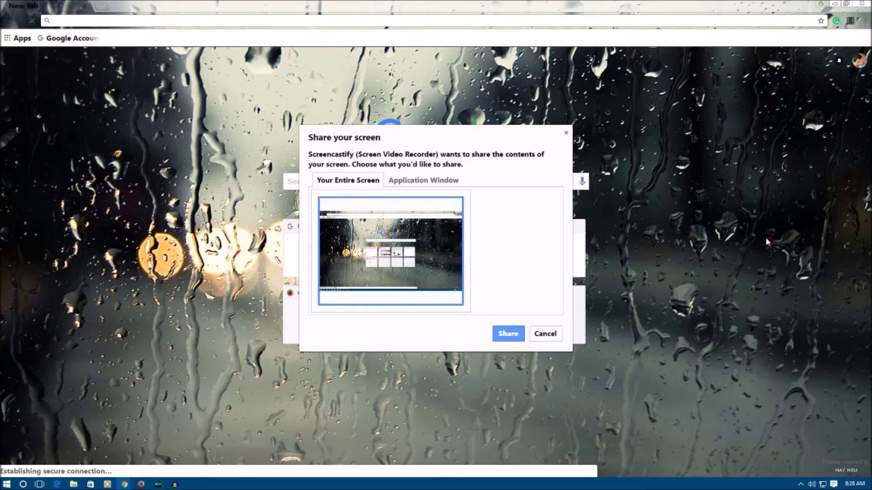
- Share Your Entire Screen to begin recording, then minimize everything to the desktop
key("Return")
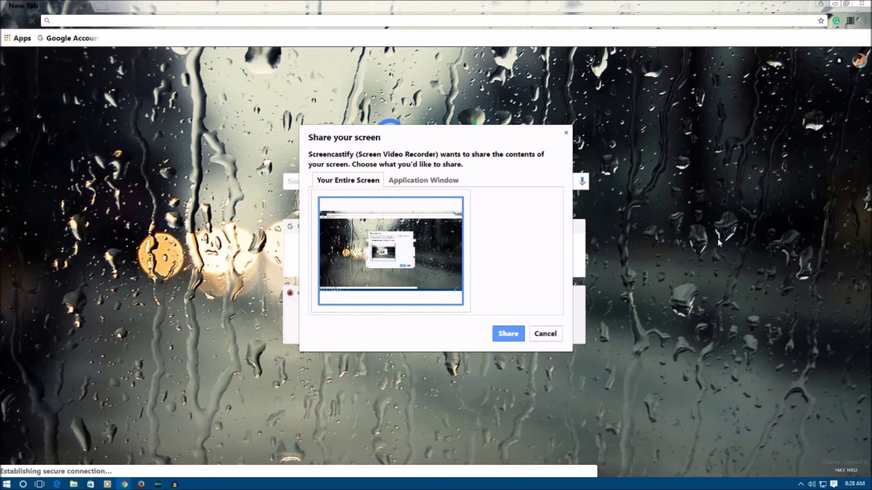
left_click(501, 336)
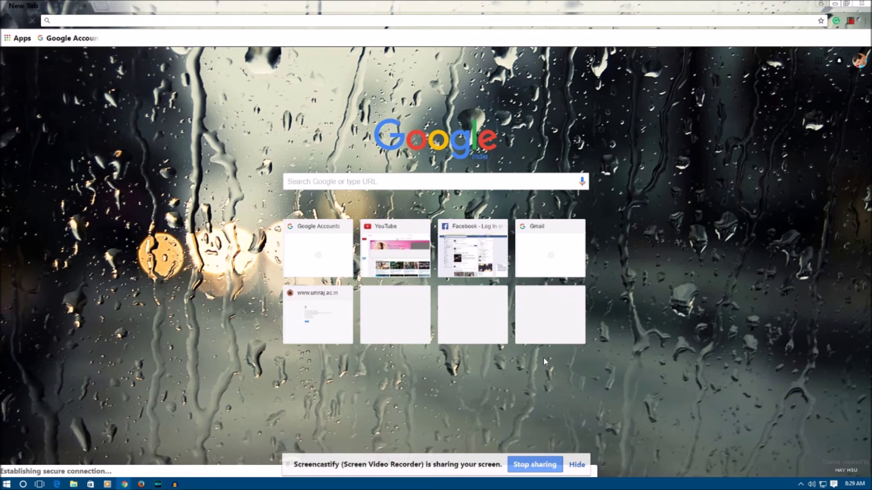
key("super+d")
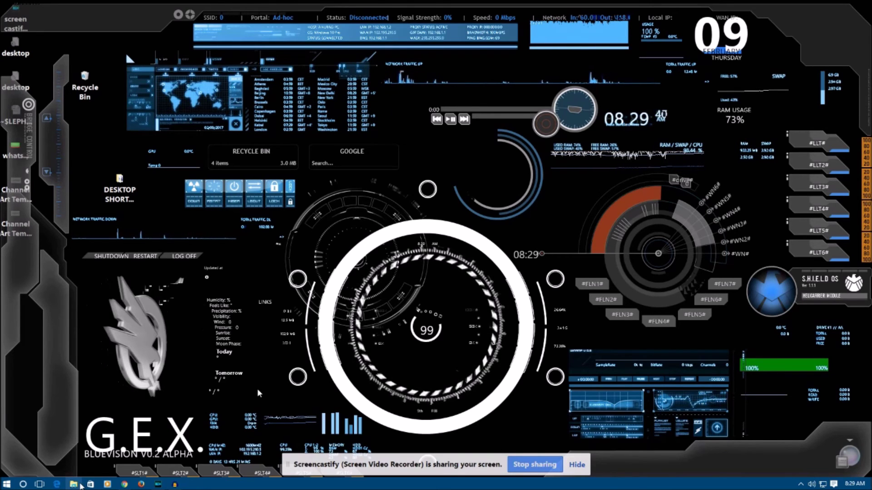
- Open File Explorer maximized and browse Local Disk C: and D:
left_click(81, 485)
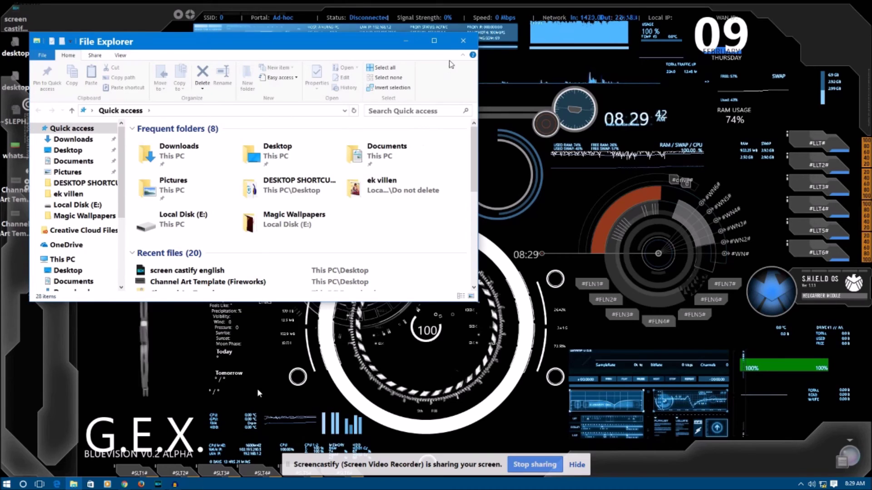
left_click(434, 41)
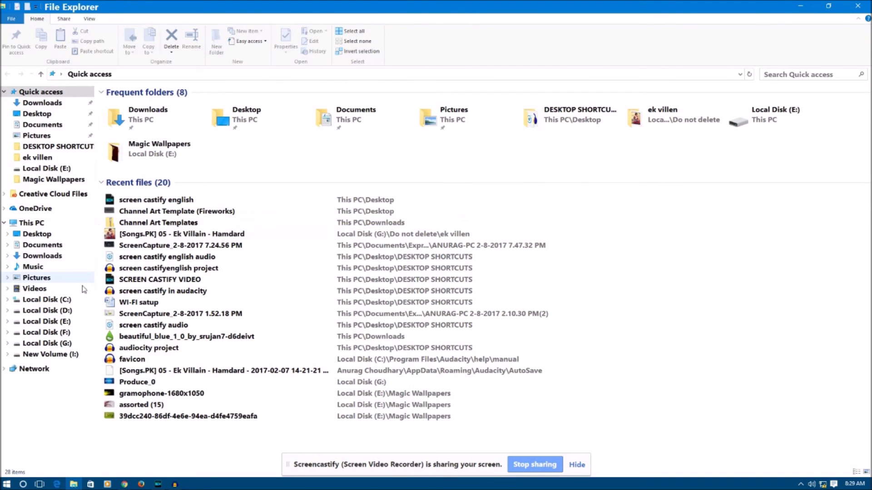
left_click(73, 300)
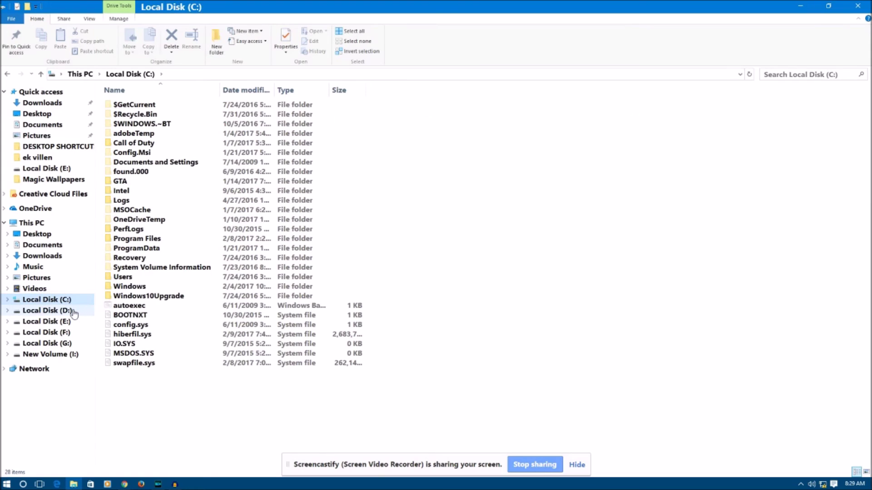
left_click(73, 311)
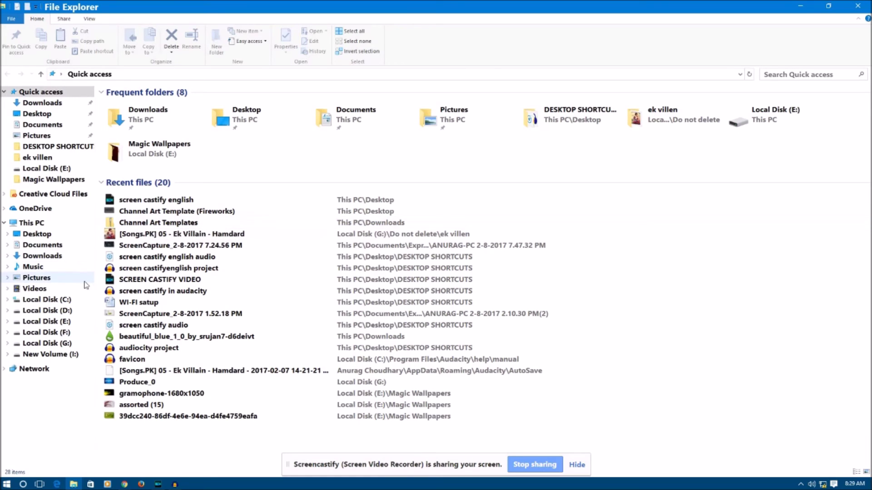
- Revisit drives C:, D: and E:, go up to This PC, and stop sharing
left_click(76, 303)
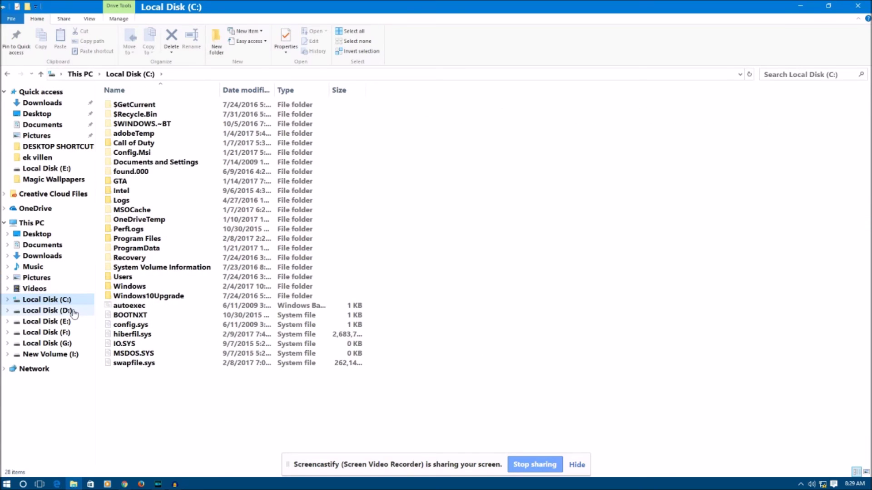
left_click(74, 313)
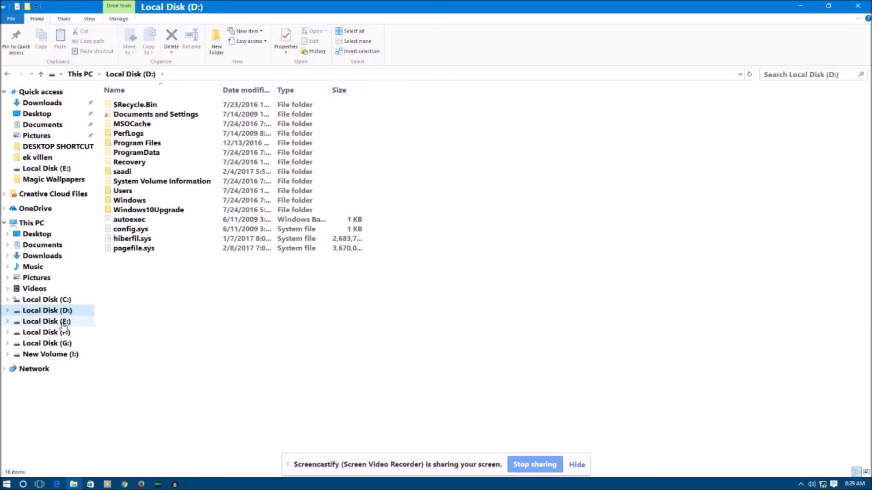
left_click(63, 322)
key("alt+Up")
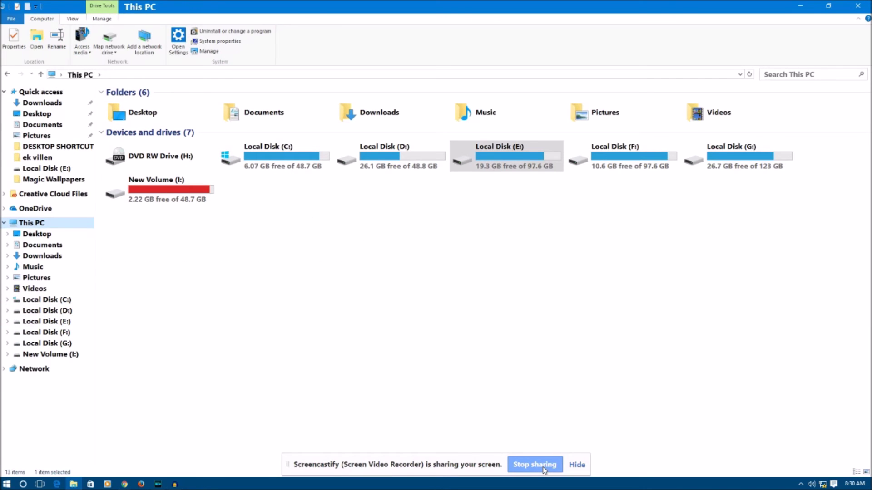
left_click(534, 465)
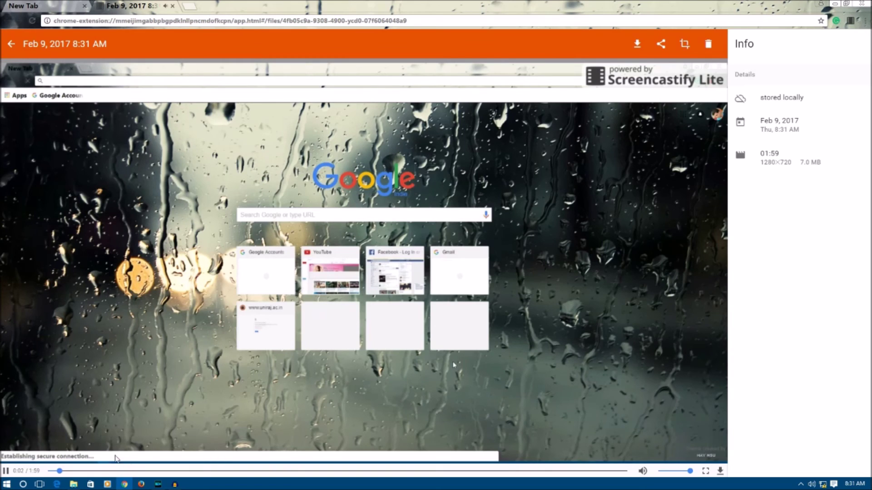
- Lower the playback volume slightly, then go back to Your Recordings
left_click_drag(688, 472, 686, 473)
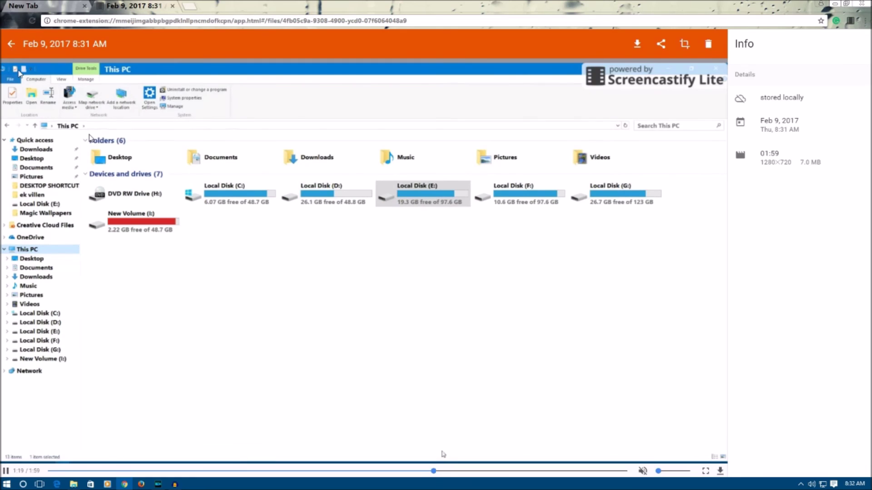
left_click(11, 44)
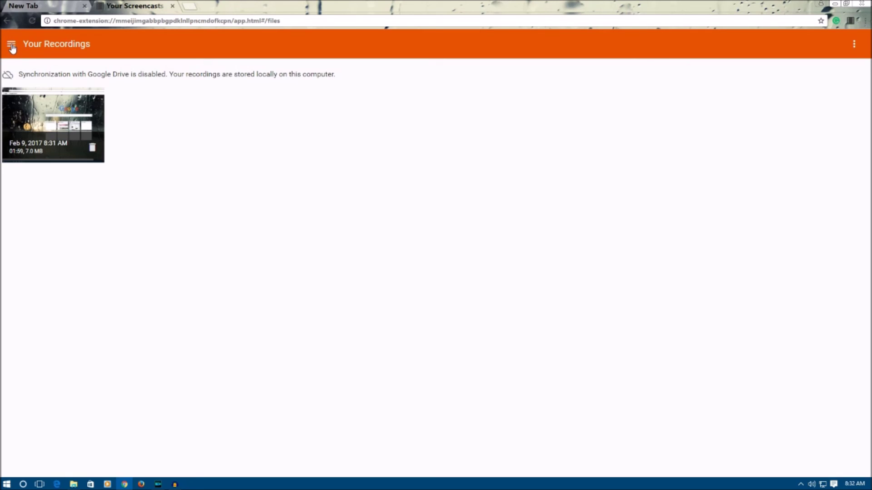
- Reopen and pause the Feb 9, 2017 8:31 AM recording, then delete it with the trash icon
left_click(12, 48)
left_click(49, 181)
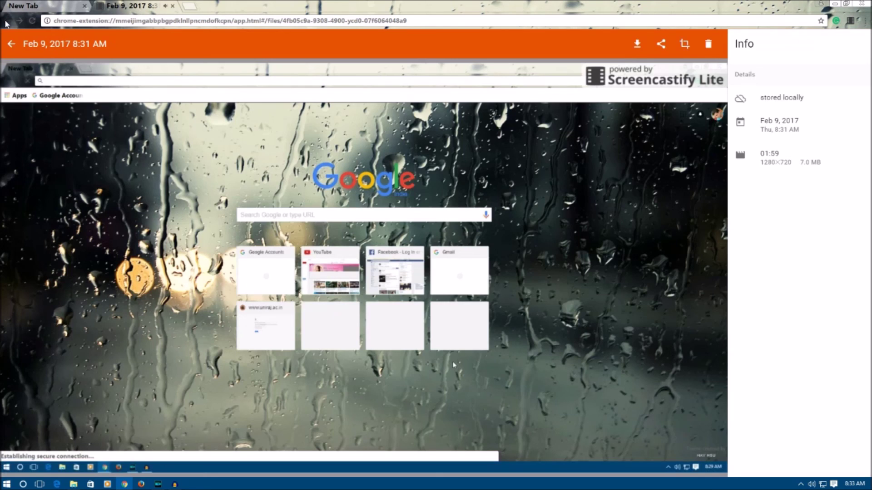
left_click(6, 471)
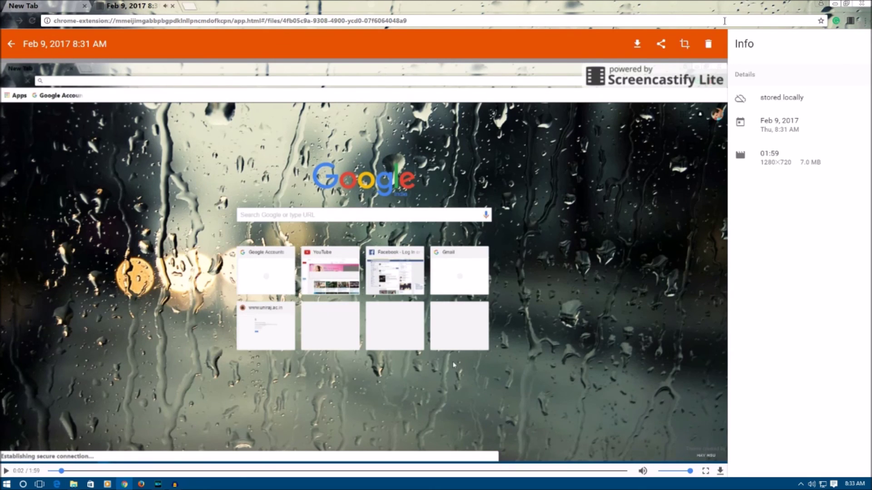
left_click(708, 43)
left_click(518, 282)
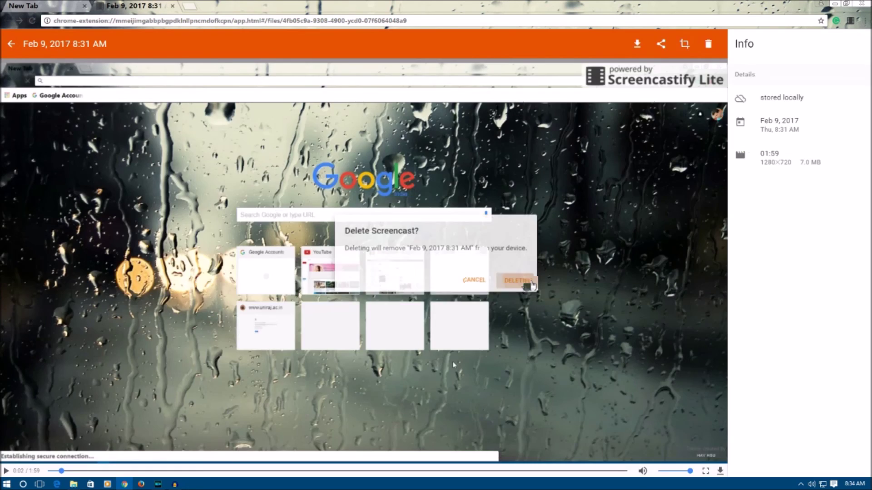